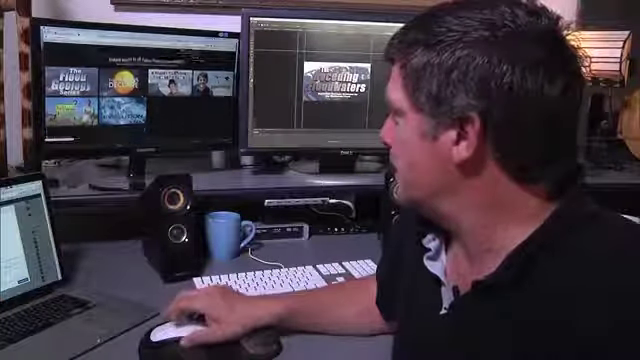
{"action": "scroll", "coordinate": [140, 80], "scroll_direction": "down", "scroll_amount": 5}
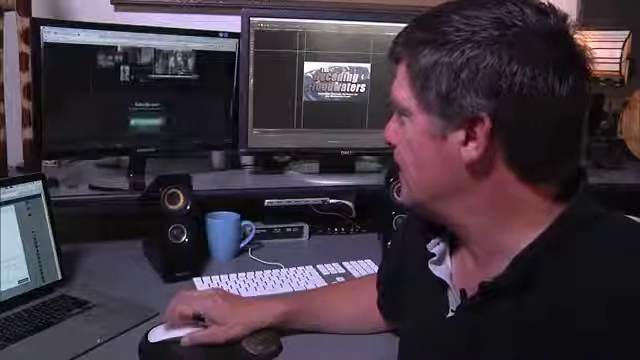
{"action": "scroll", "coordinate": [140, 80], "scroll_direction": "down", "scroll_amount": 3}
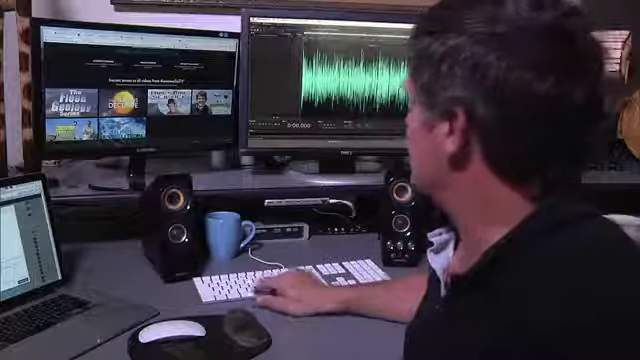
{"action": "key", "text": "space"}
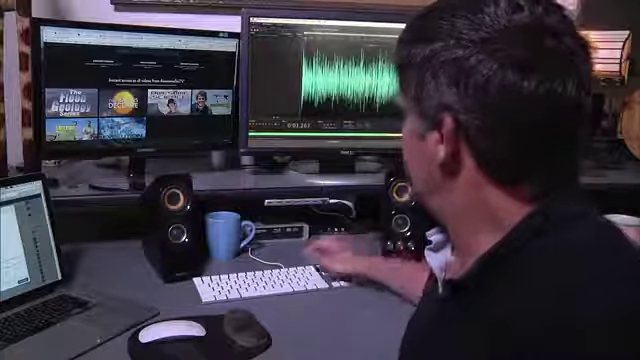